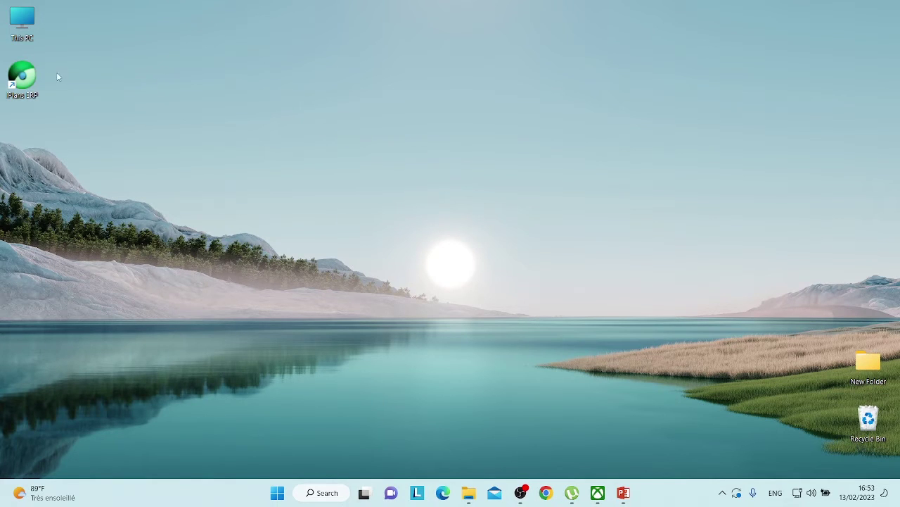
- Launch iPlans ERP and select the SPECIALITE GCFO MINESEC site on its entry screen
{"action": "double_click", "coordinate": [21, 76]}
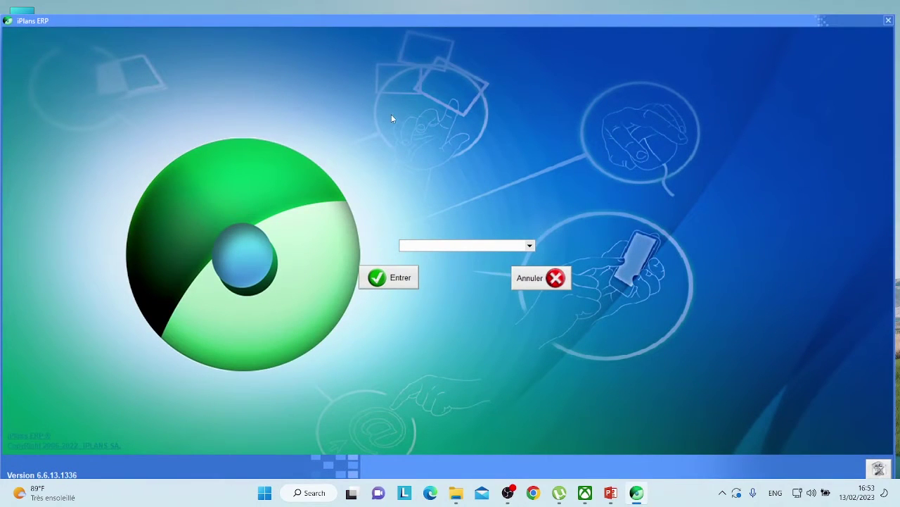
{"action": "left_click", "coordinate": [530, 247]}
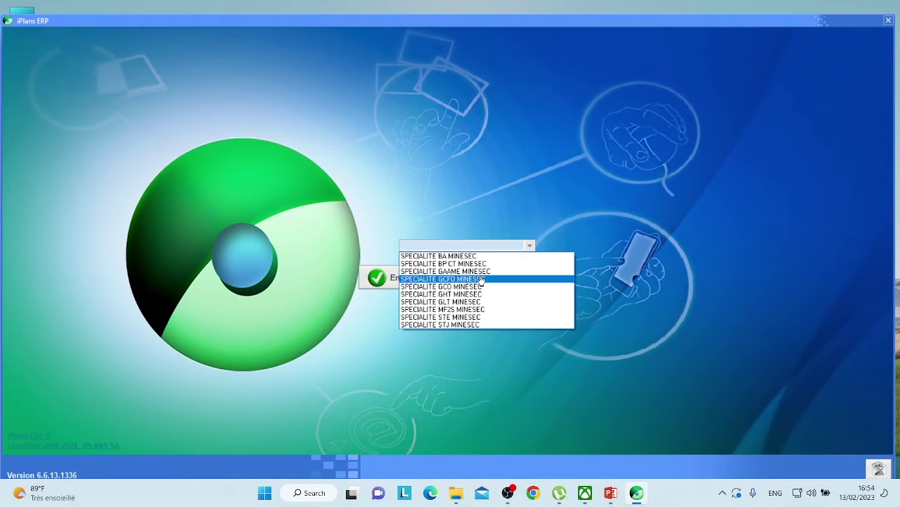
{"action": "left_click", "coordinate": [482, 280]}
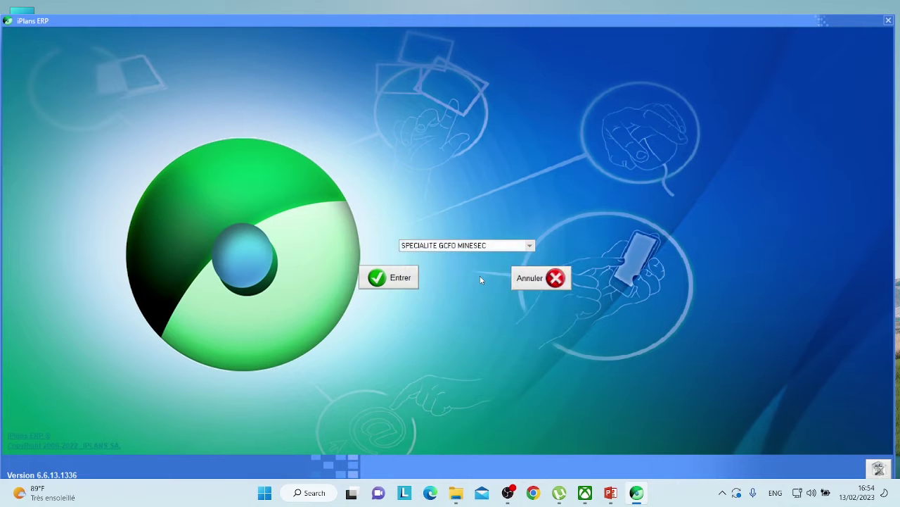
- Enter the chosen site and set the login language to English
{"action": "left_click", "coordinate": [397, 282]}
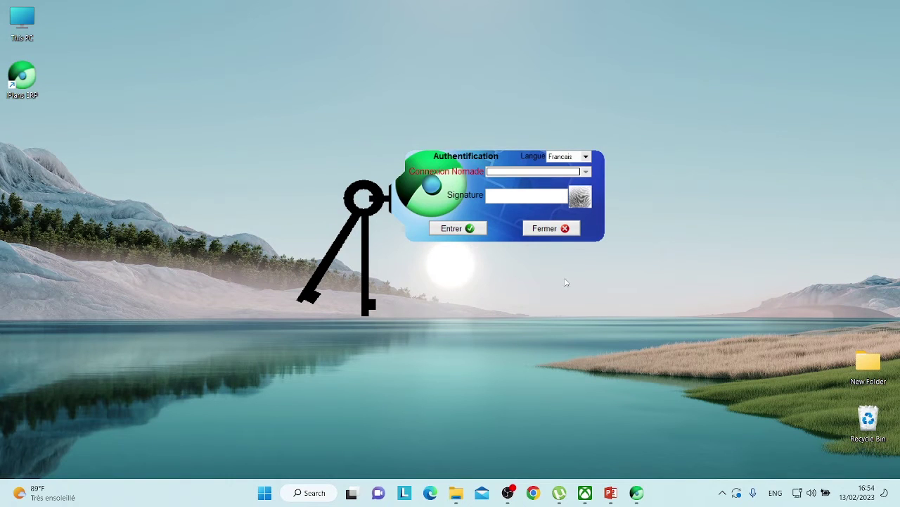
{"action": "key", "text": "Tab"}
{"action": "left_click", "coordinate": [586, 157]}
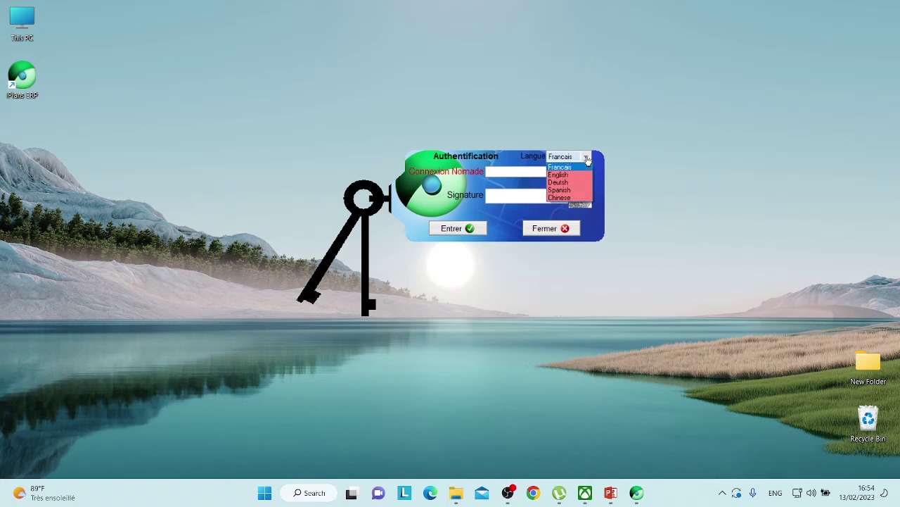
{"action": "left_click", "coordinate": [571, 175]}
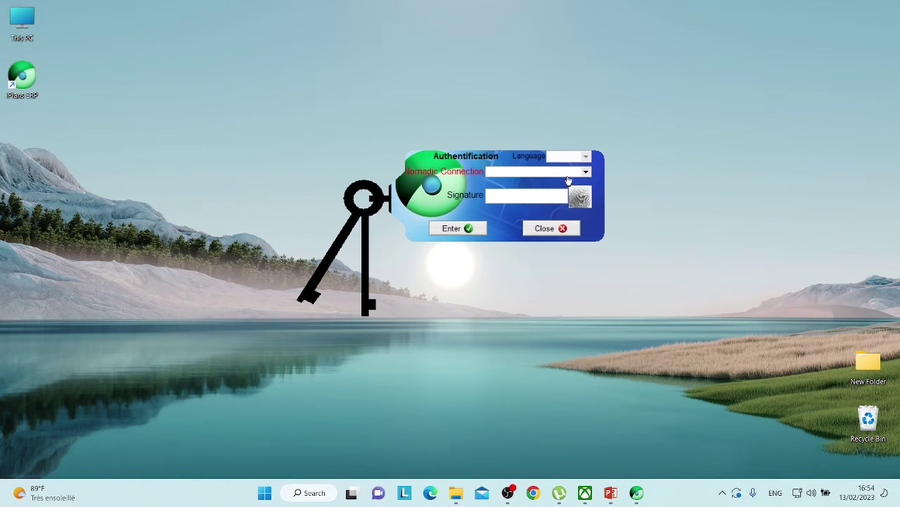
{"action": "left_click", "coordinate": [575, 157]}
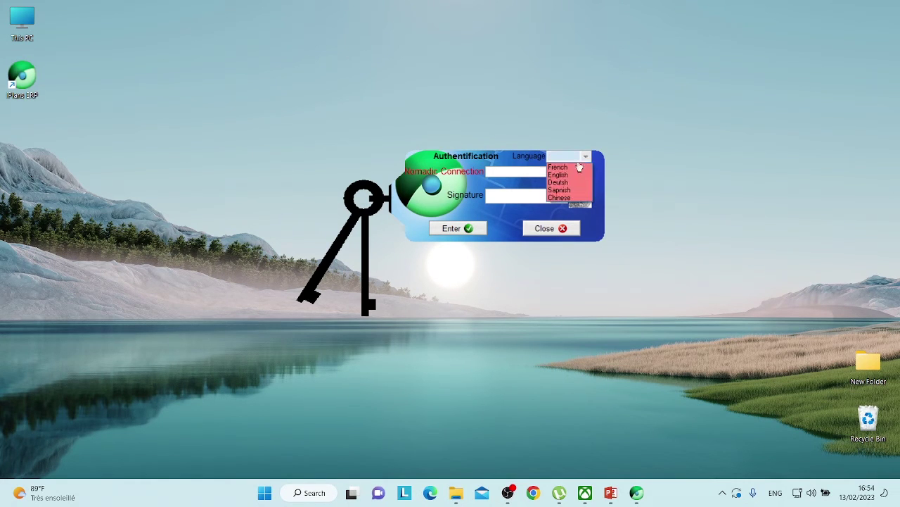
{"action": "left_click", "coordinate": [566, 175]}
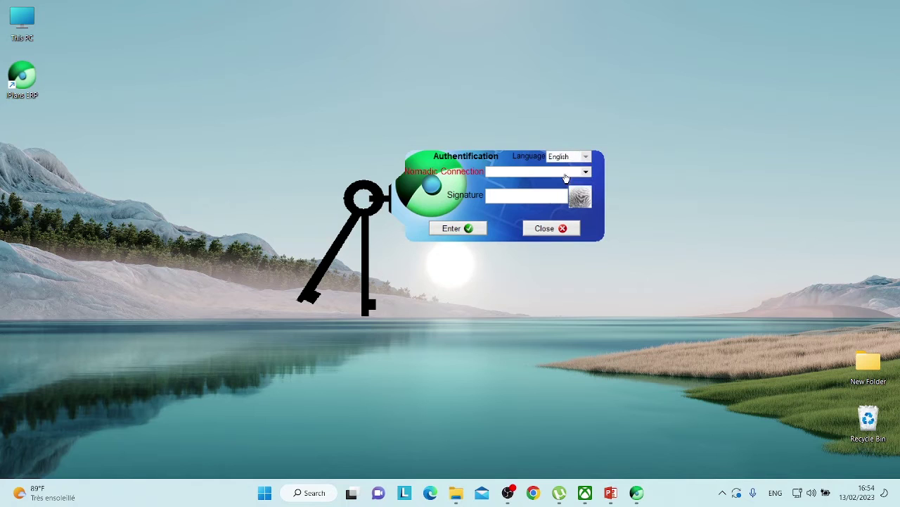
- Log in as SUPERVISEUR GCFO with the signature to reach the main module menu
{"action": "left_click", "coordinate": [586, 173]}
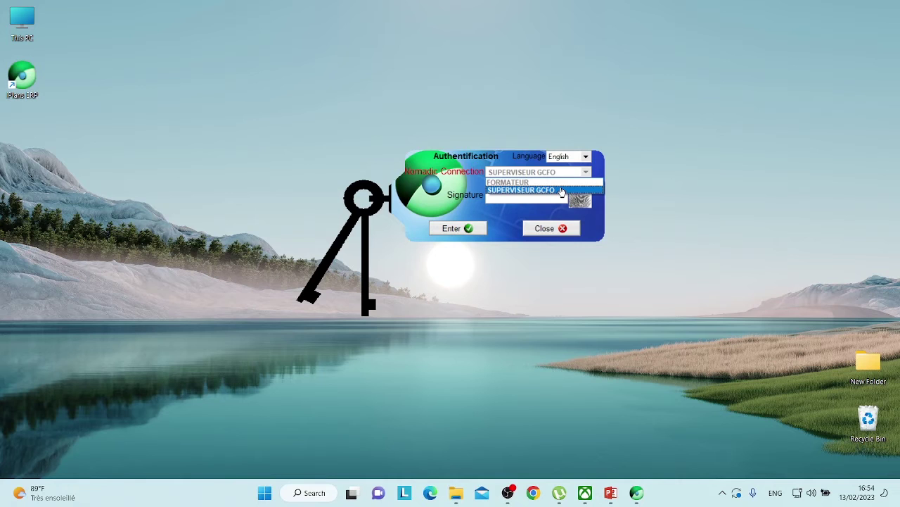
{"action": "left_click", "coordinate": [562, 191]}
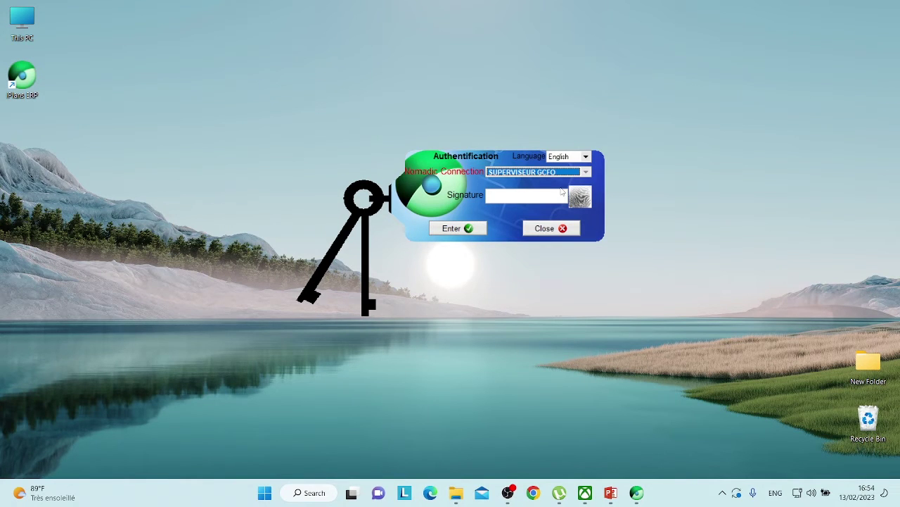
{"action": "left_click", "coordinate": [542, 198]}
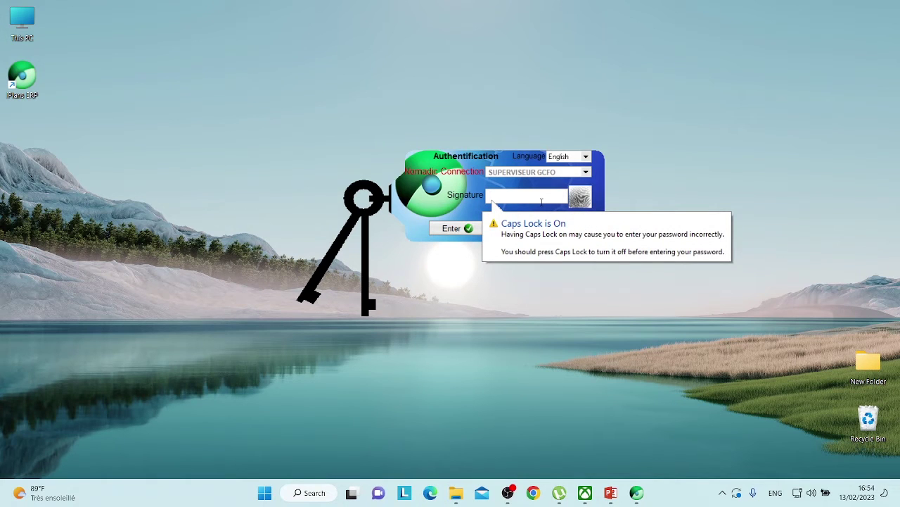
{"action": "type", "text": "**"}
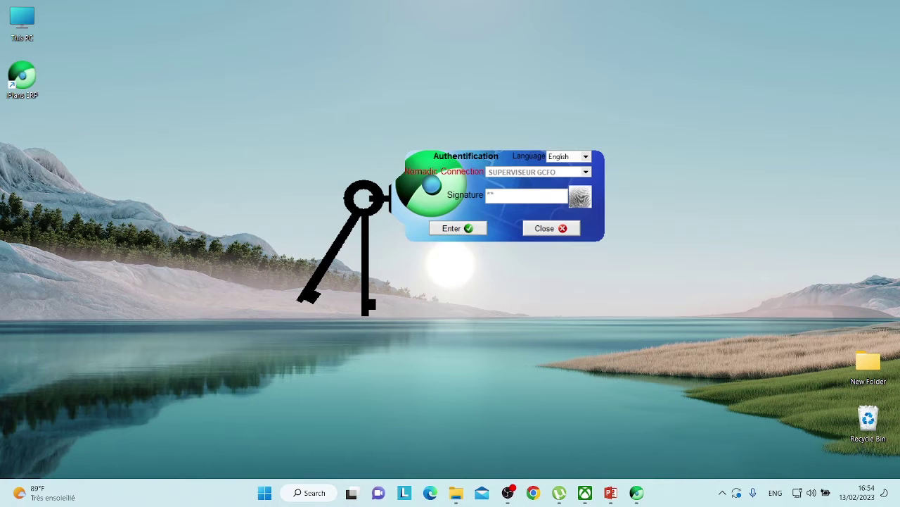
{"action": "type", "text": "*********"}
{"action": "left_click", "coordinate": [456, 230]}
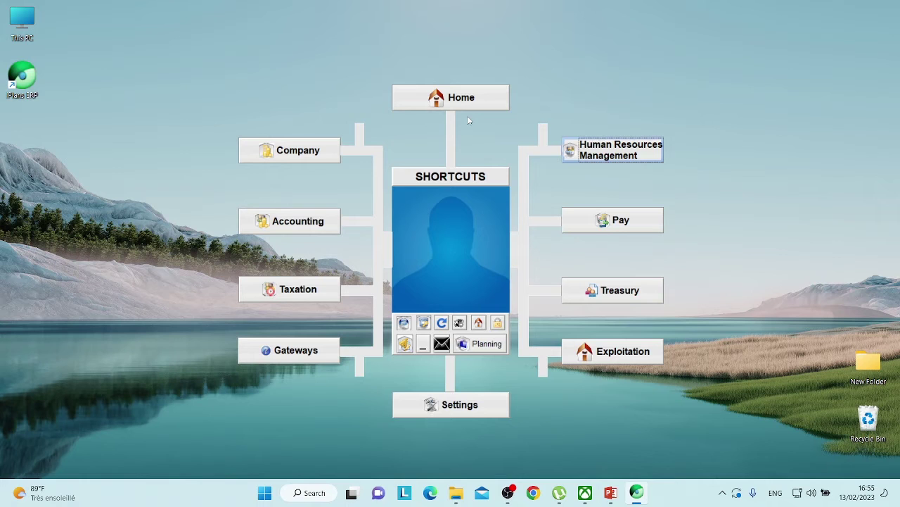
- Open Company to show the Liste des sites (agences) / Sociétés, including NGUEBA SARL
{"action": "left_click", "coordinate": [319, 151]}
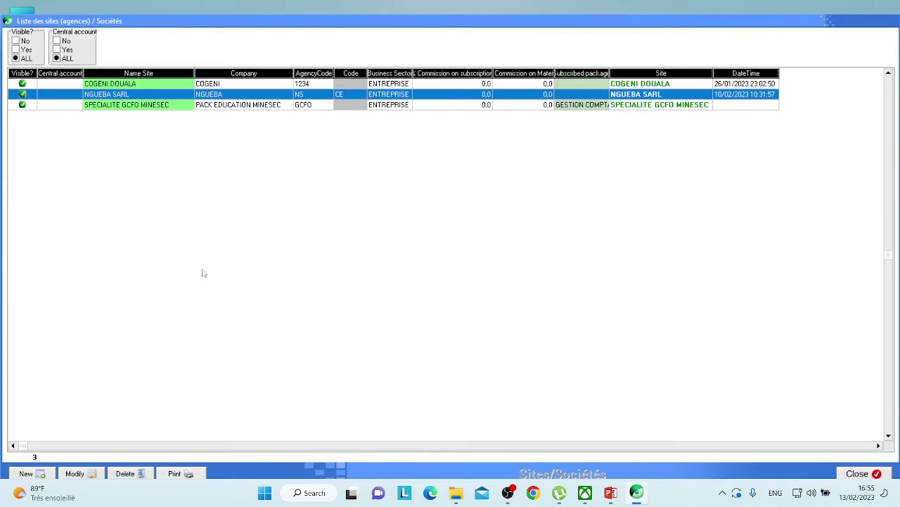
- Close the Liste des sites window to return to the module shortcuts menu
{"action": "left_click", "coordinate": [866, 476]}
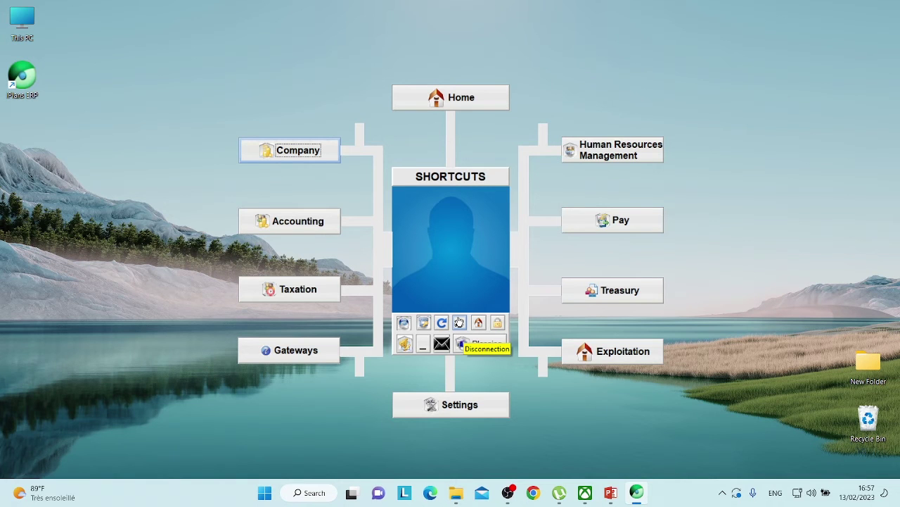
- Disconnect the session, dismiss the Caps Lock warning, and close the Authentification dialog
{"action": "left_click", "coordinate": [459, 321]}
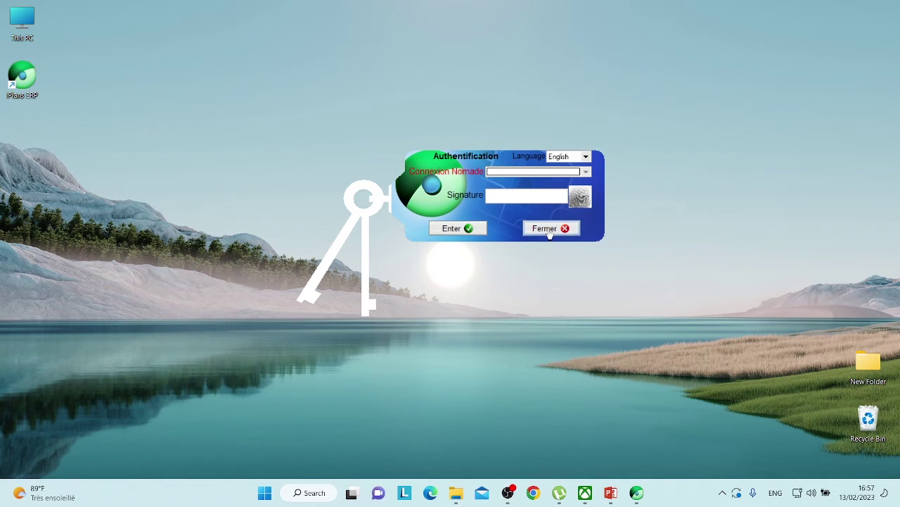
{"action": "key", "text": "Tab"}
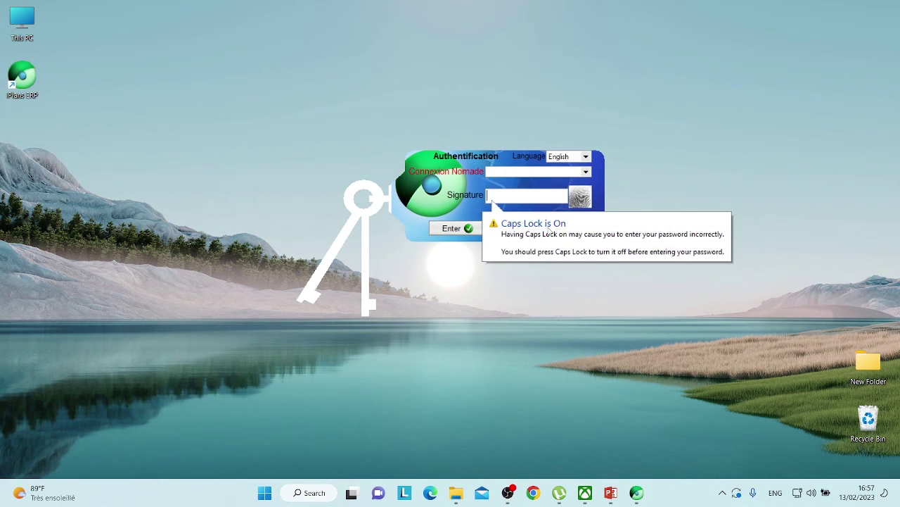
{"action": "left_click", "coordinate": [616, 203]}
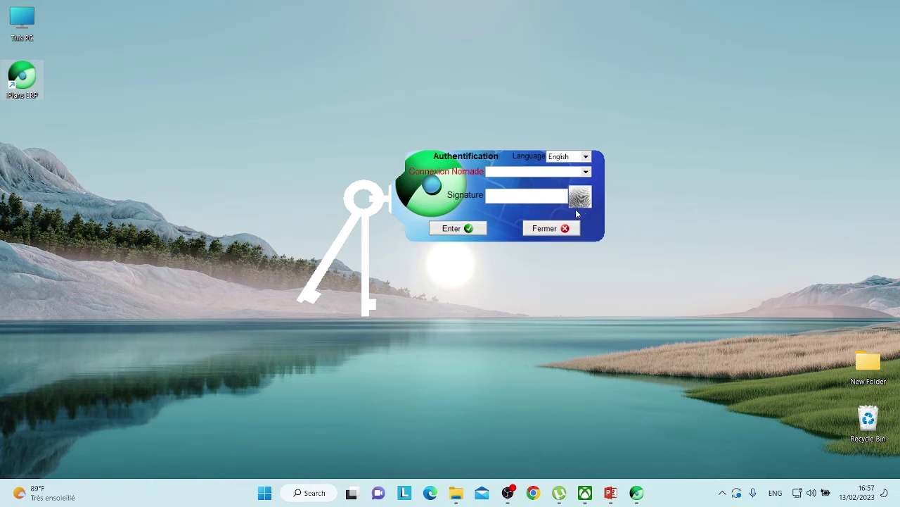
{"action": "left_click", "coordinate": [544, 230]}
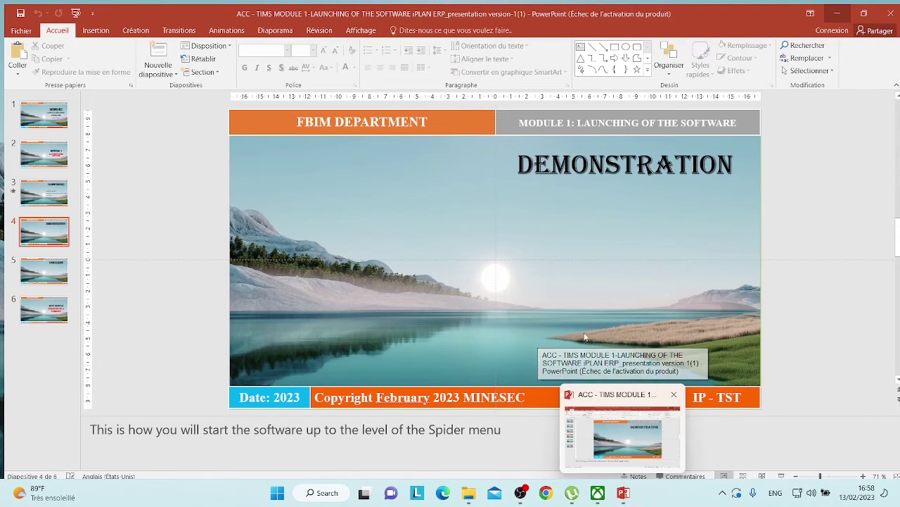
{"action": "mouse_move", "coordinate": [623, 492]}
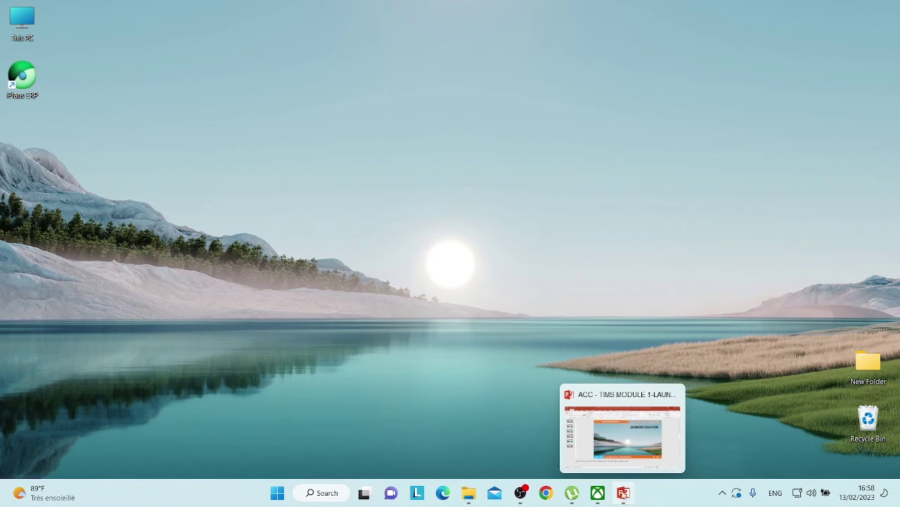
- Restore the PowerPoint presentation and display slide 5, the Conclusion slide
{"action": "left_click", "coordinate": [605, 450]}
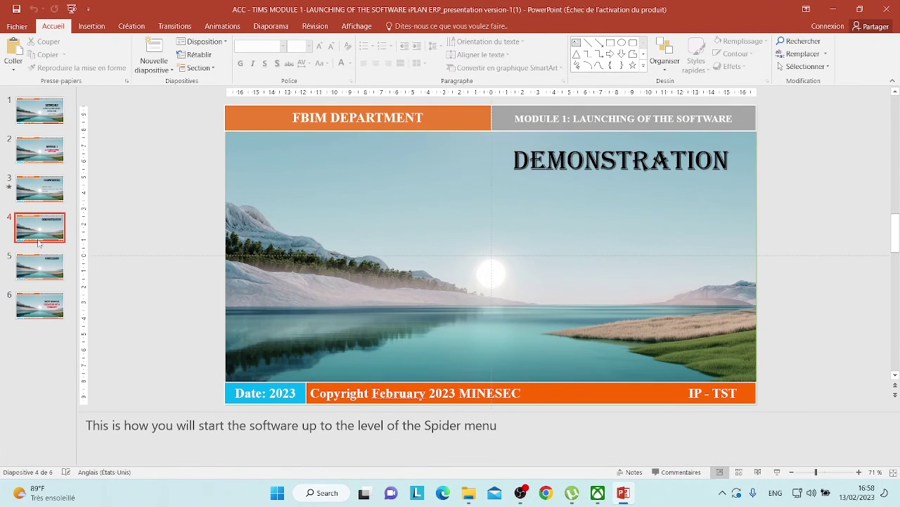
{"action": "left_click", "coordinate": [40, 266]}
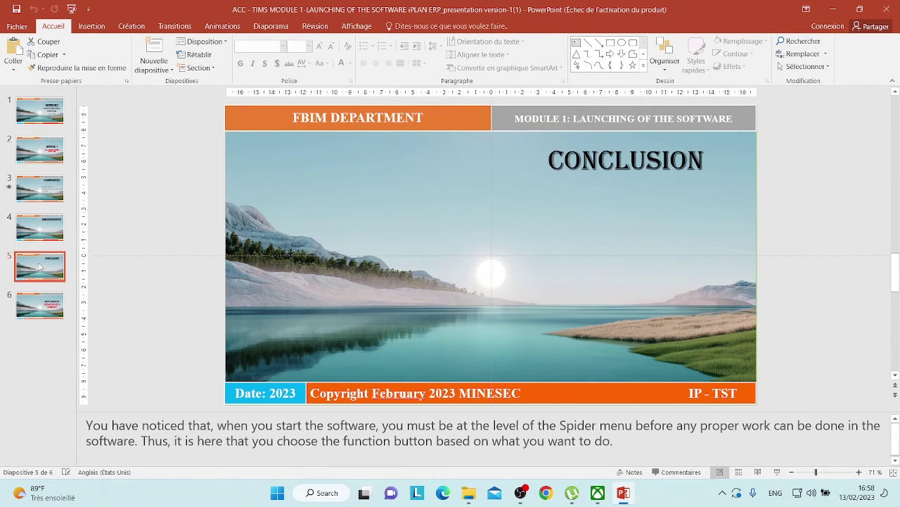